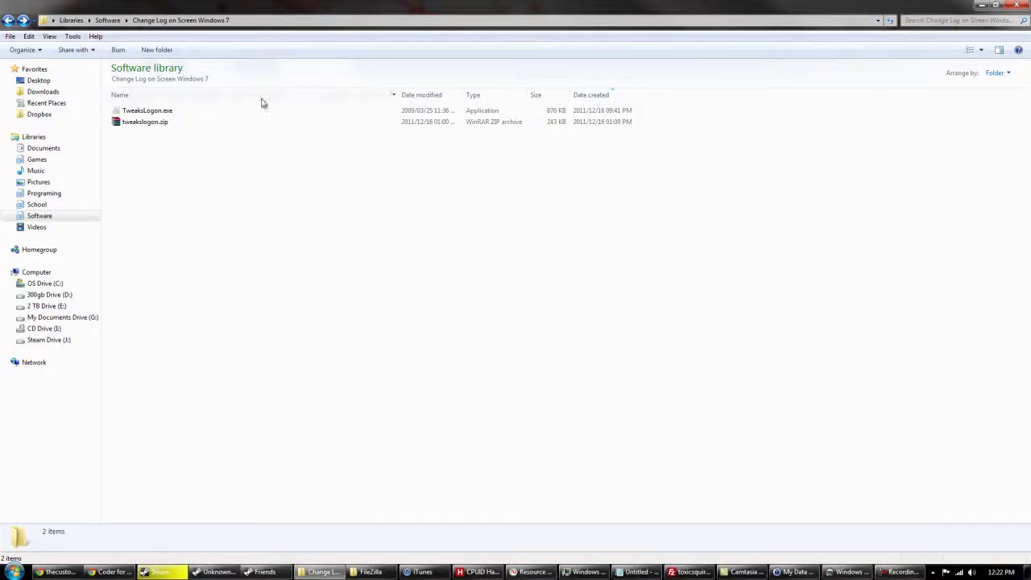
Step: Launch TweaksLogon.exe from the Change Log on Screen Windows 7 folder
key("F10")
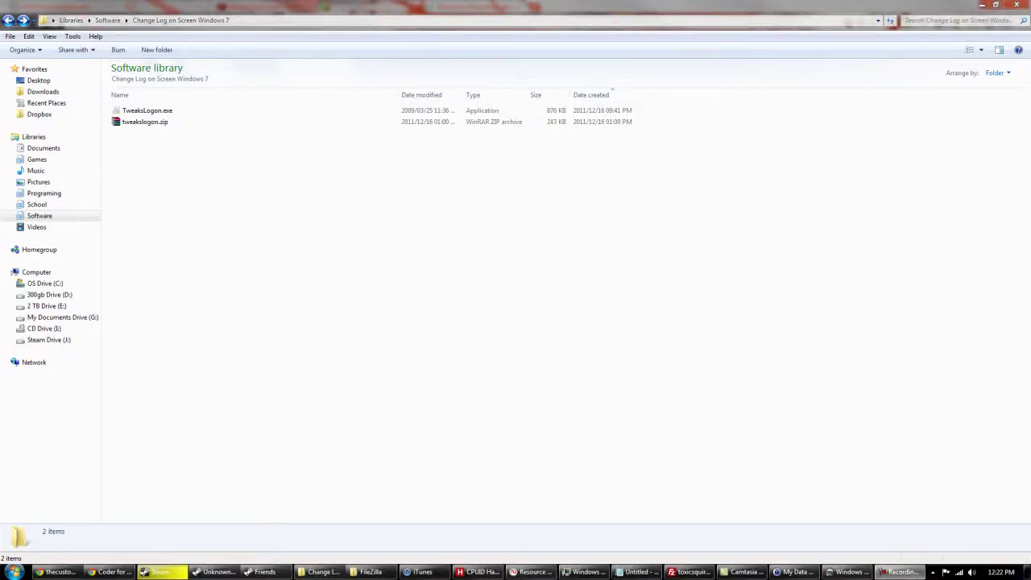
left_click(305, 338)
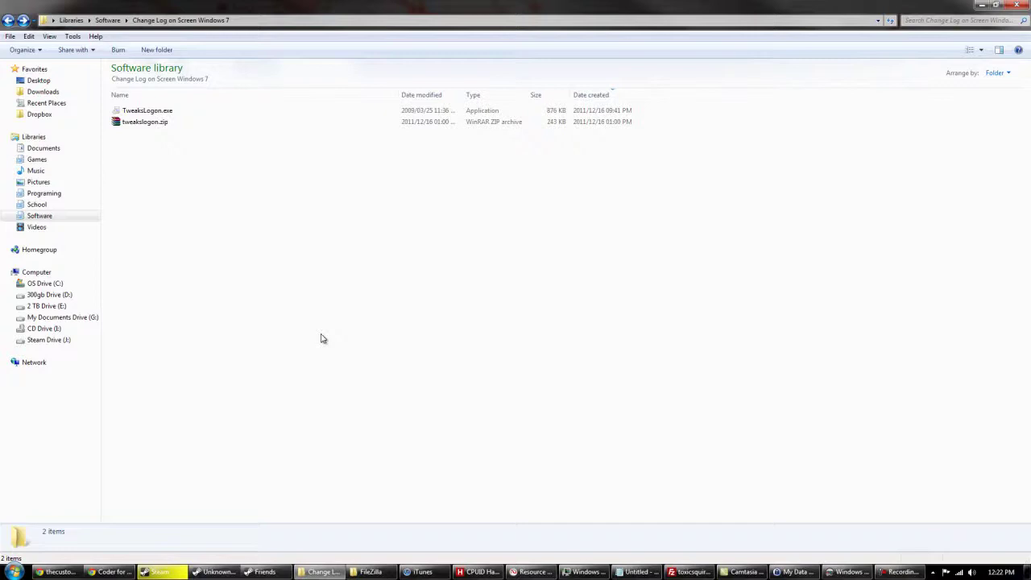
double_click(213, 112)
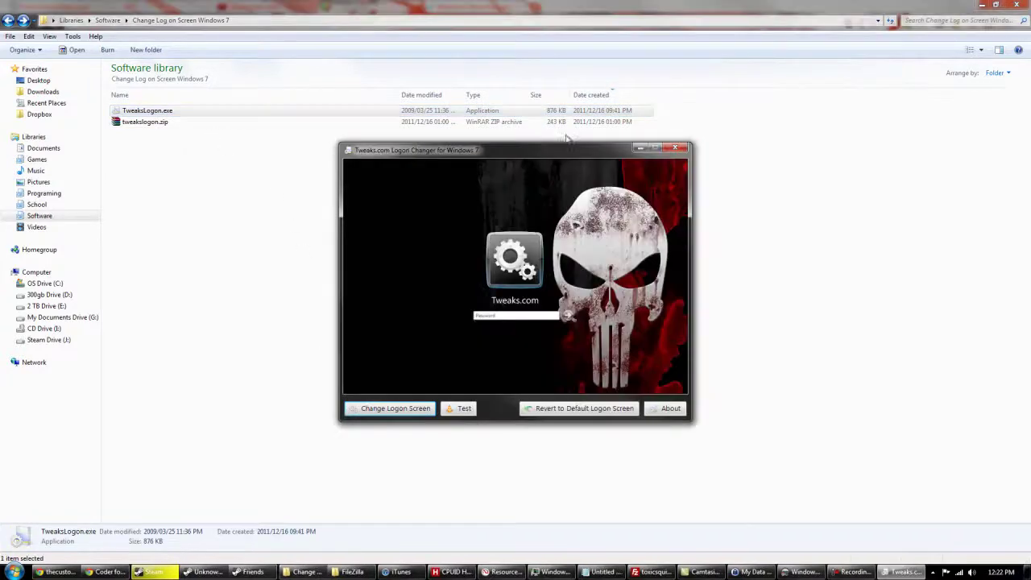
left_click_drag(576, 152, 545, 142)
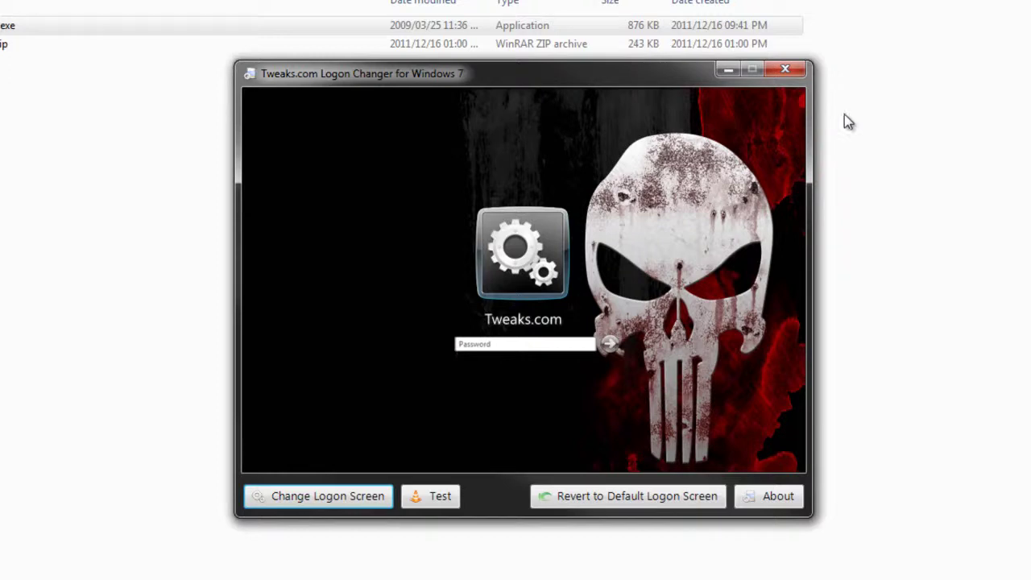
left_click_drag(675, 81, 688, 87)
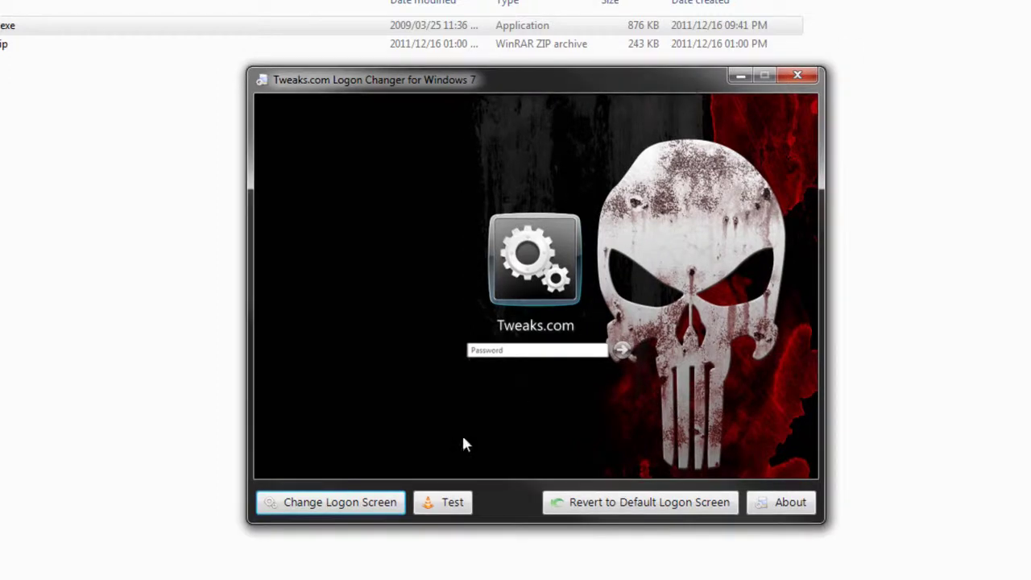
Step: Install darth-vader-dark-side-3d-wallpaper.jpg from the Pictures library's Screen Savers > DARK folder as the logon screen background
left_click(333, 506)
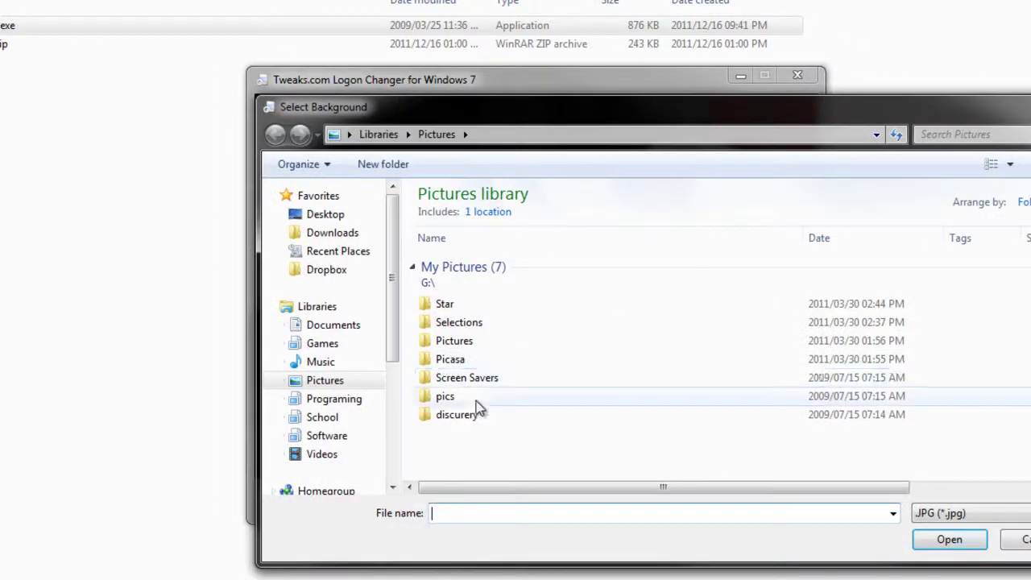
double_click(521, 379)
double_click(482, 263)
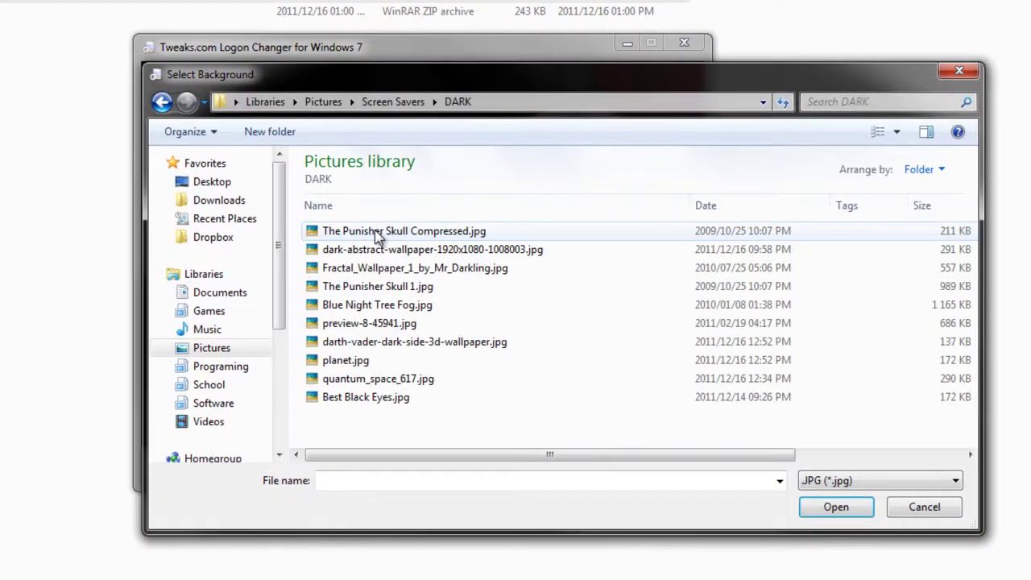
left_click(424, 268)
left_click(431, 257)
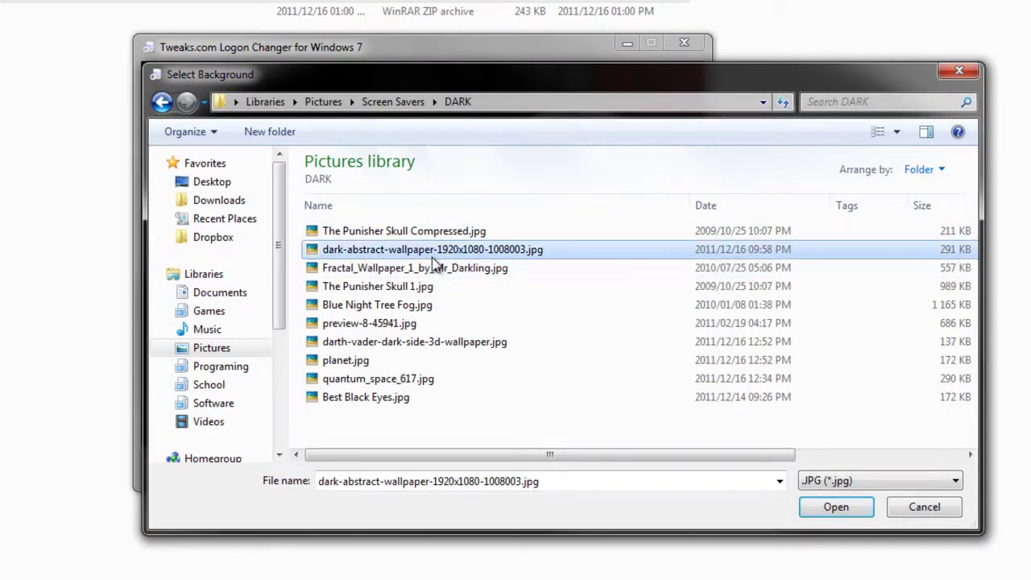
left_click(459, 345)
left_click(815, 506)
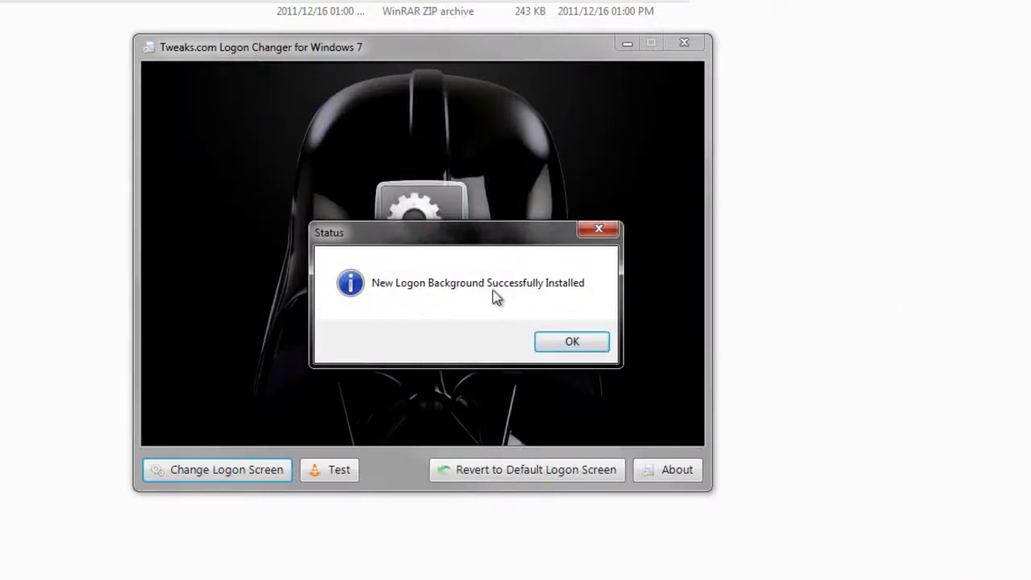
left_click(566, 345)
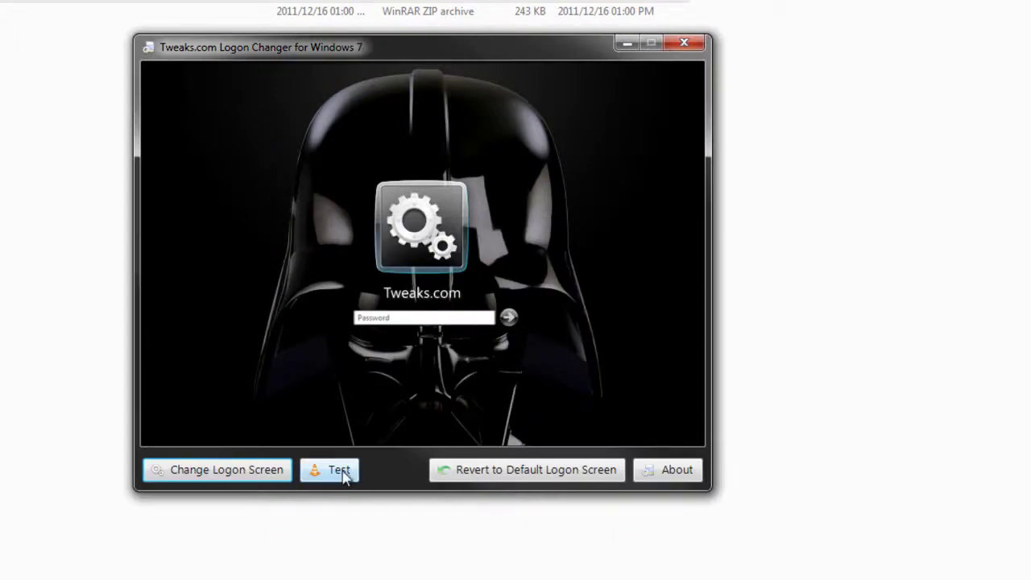
Step: Revert the logon background to the Windows default
left_click(490, 476)
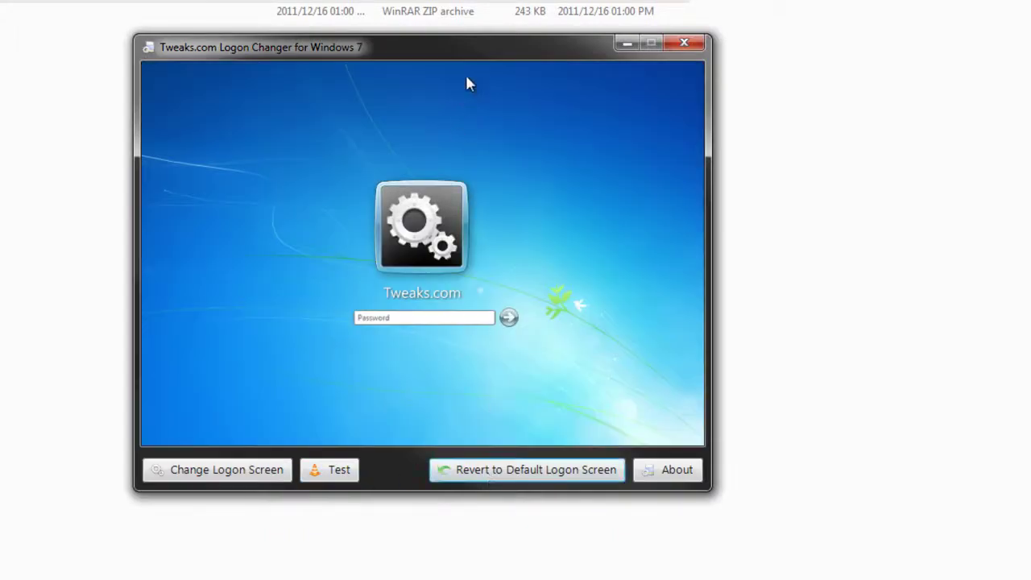
left_click_drag(493, 58, 532, 118)
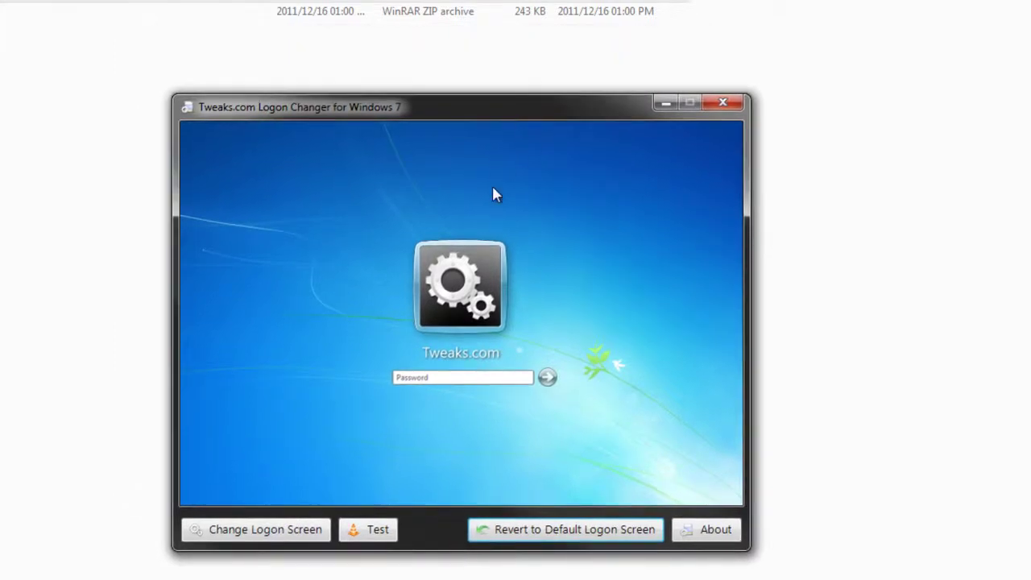
Step: Install Blue Night Tree Fog.jpg from the Screen Savers > DARK folder as the logon background, accepting an automatically adjusted copy under 245KB
left_click(305, 529)
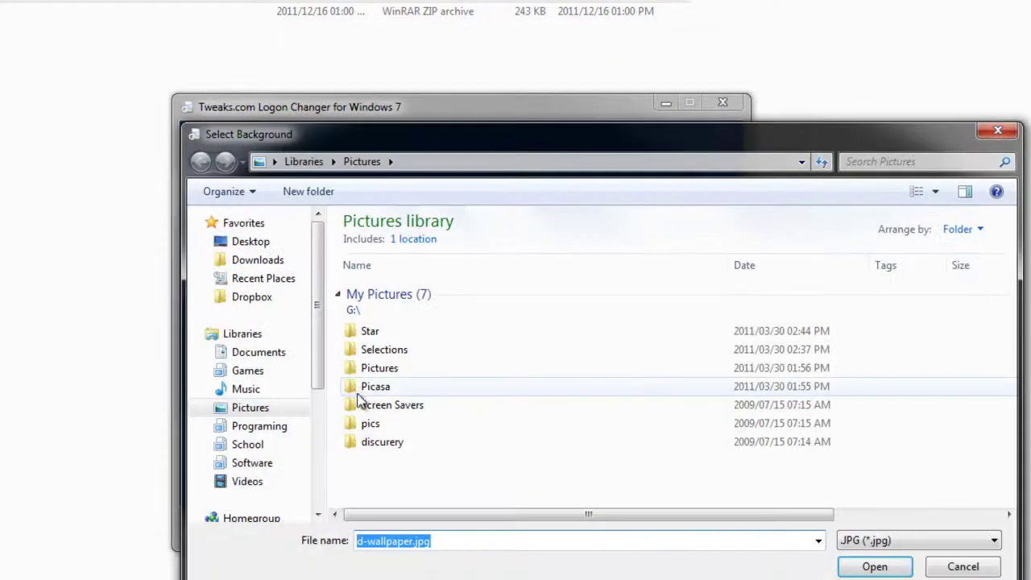
double_click(424, 408)
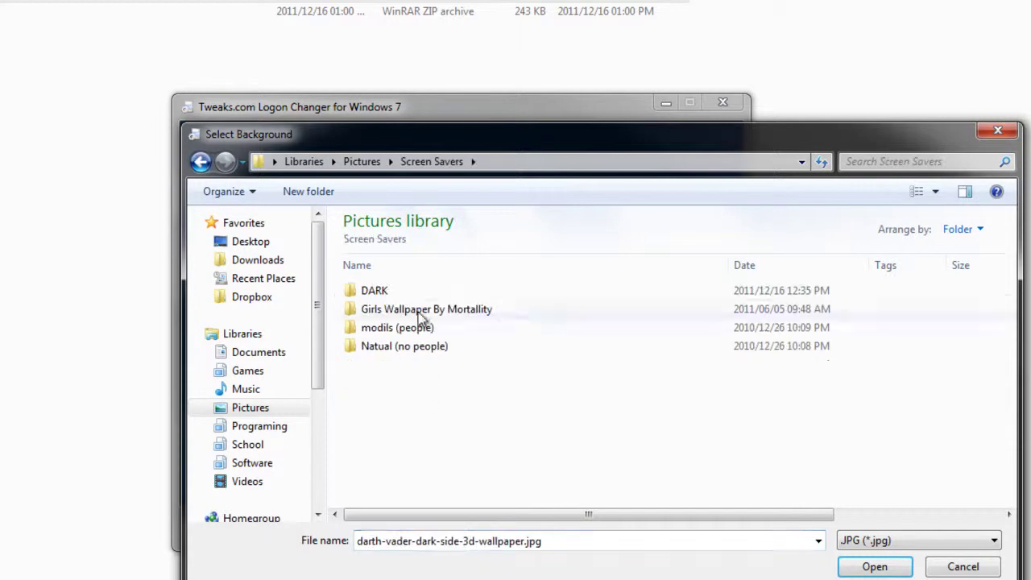
double_click(417, 294)
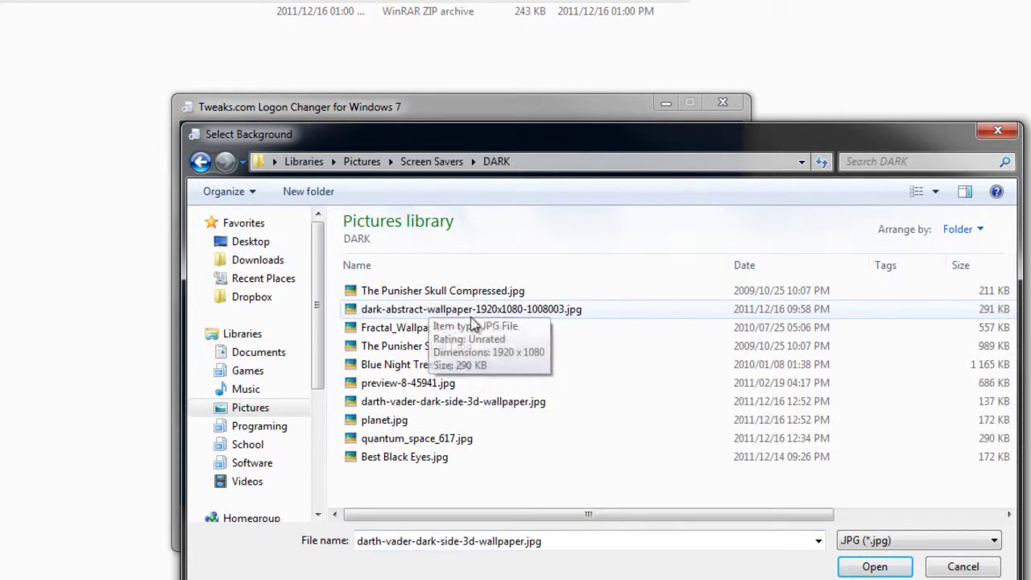
left_click(603, 364)
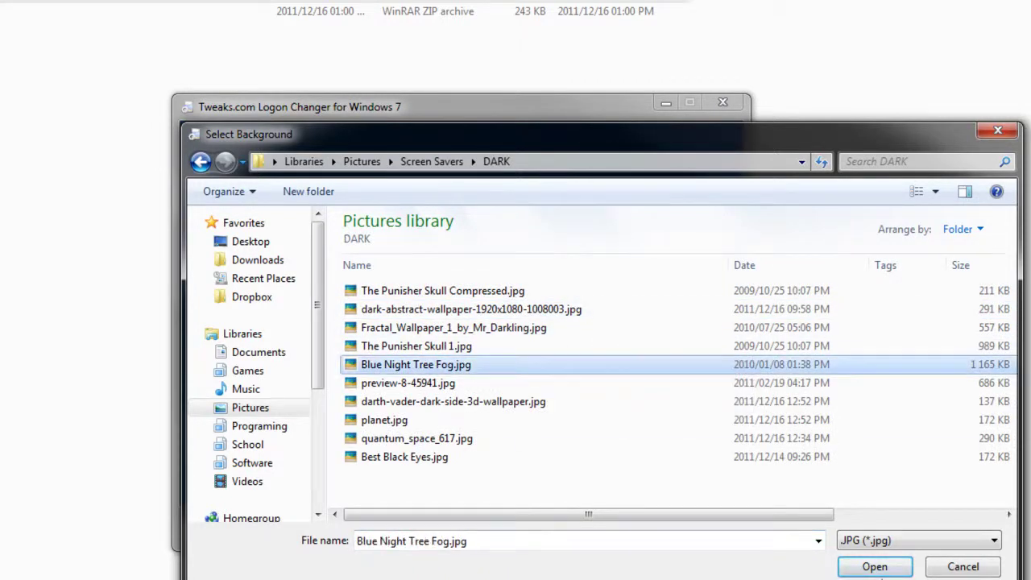
left_click(875, 566)
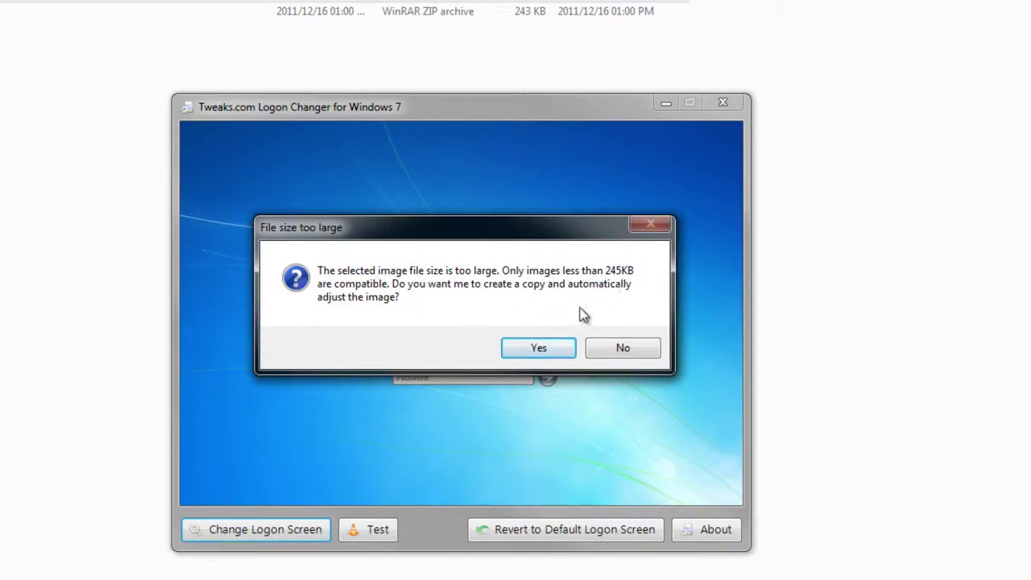
left_click_drag(540, 240, 577, 268)
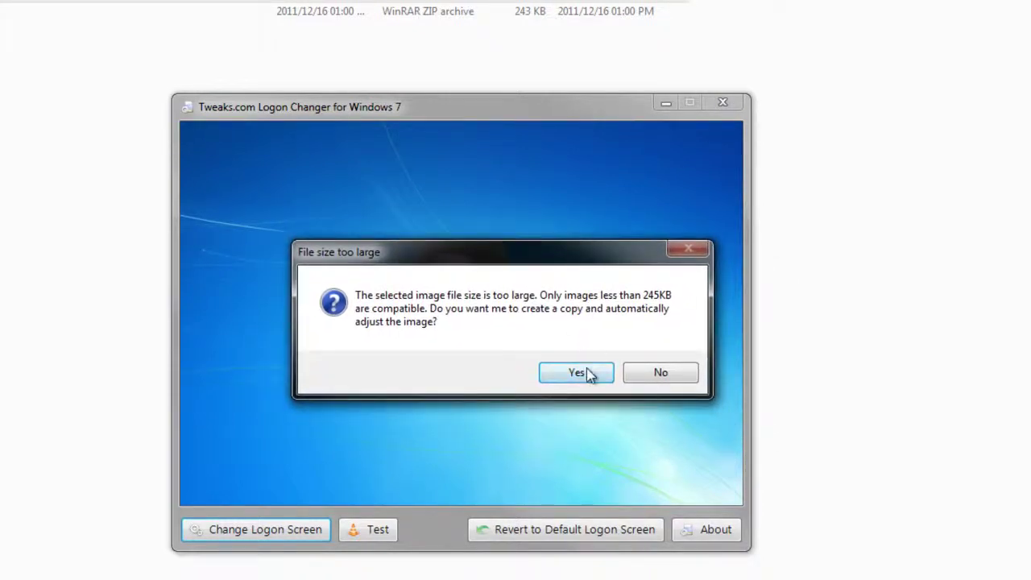
left_click(586, 376)
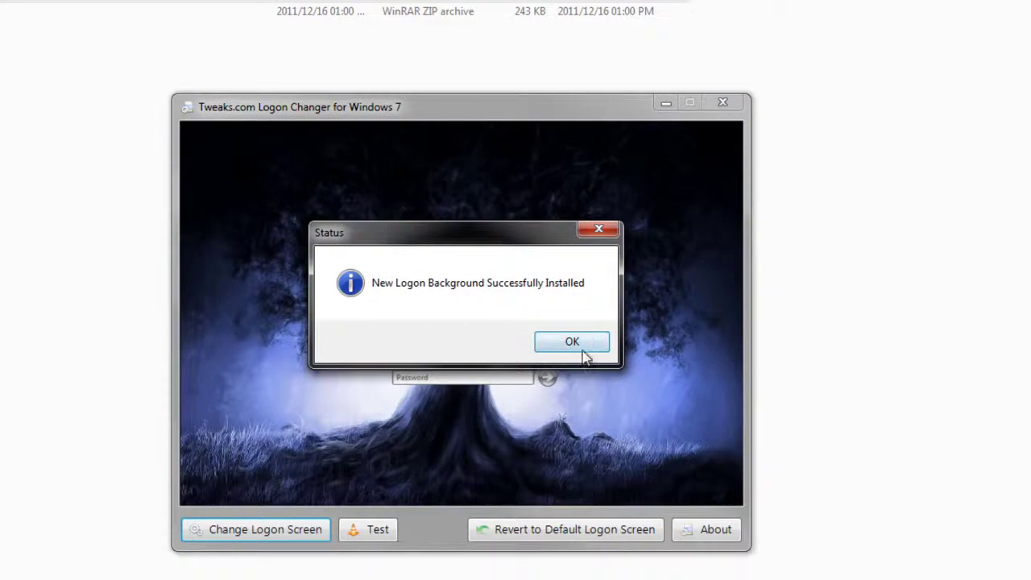
left_click(583, 341)
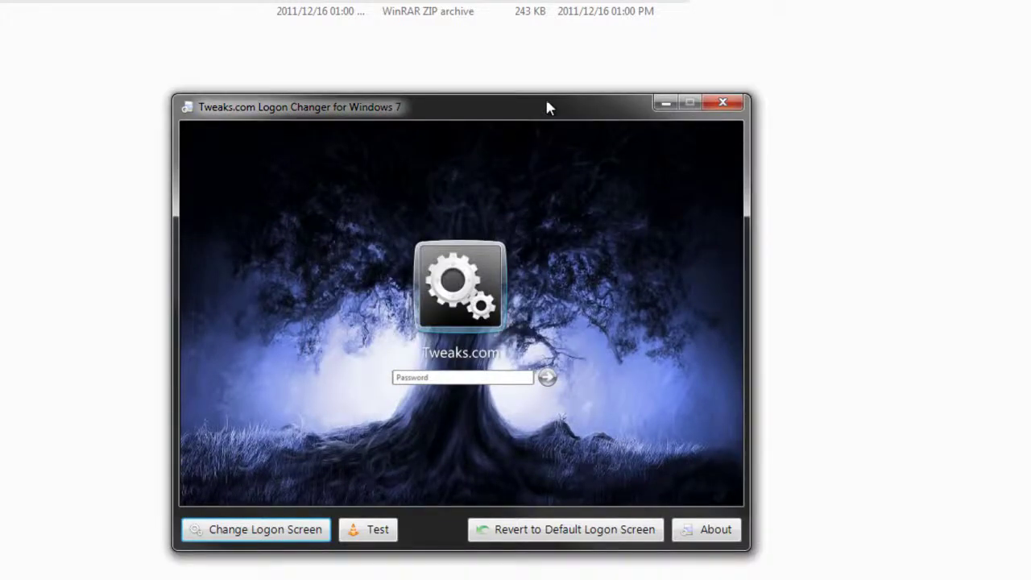
left_click_drag(542, 105, 546, 116)
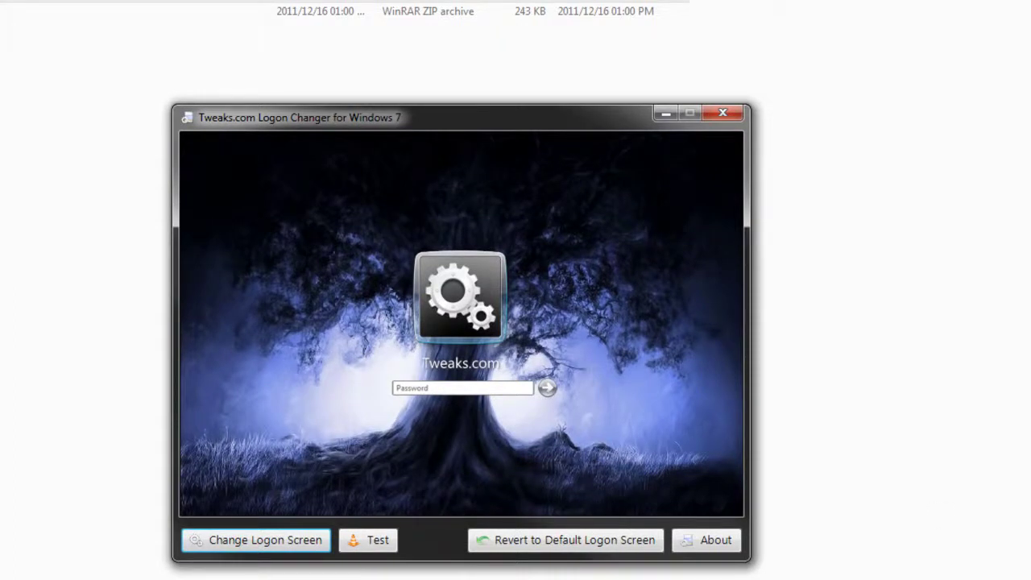
left_click_drag(605, 113, 614, 93)
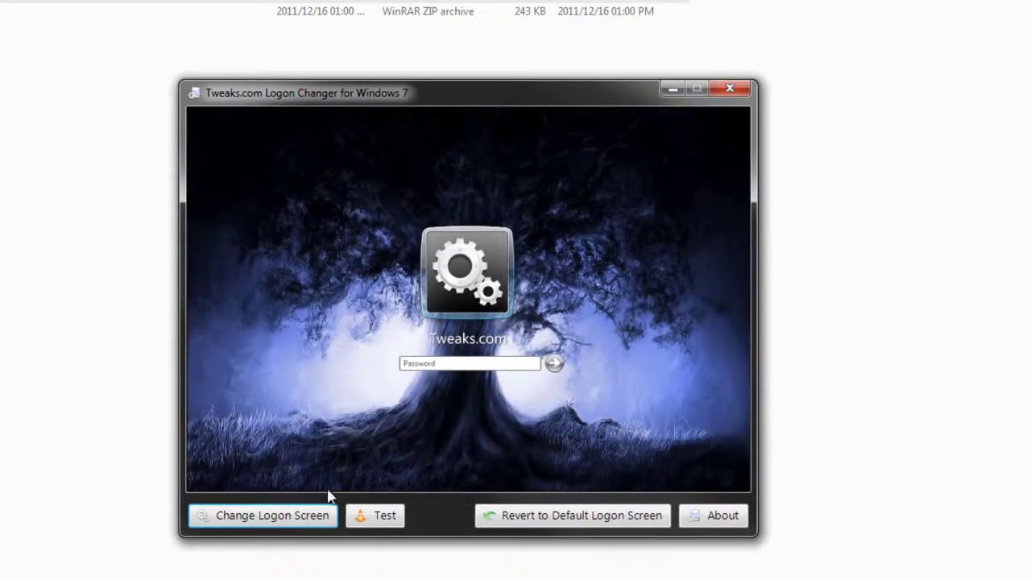
Step: Install The Punisher Skull Compressed.jpg from the Screen Savers > DARK folder as the logon screen background
left_click(315, 516)
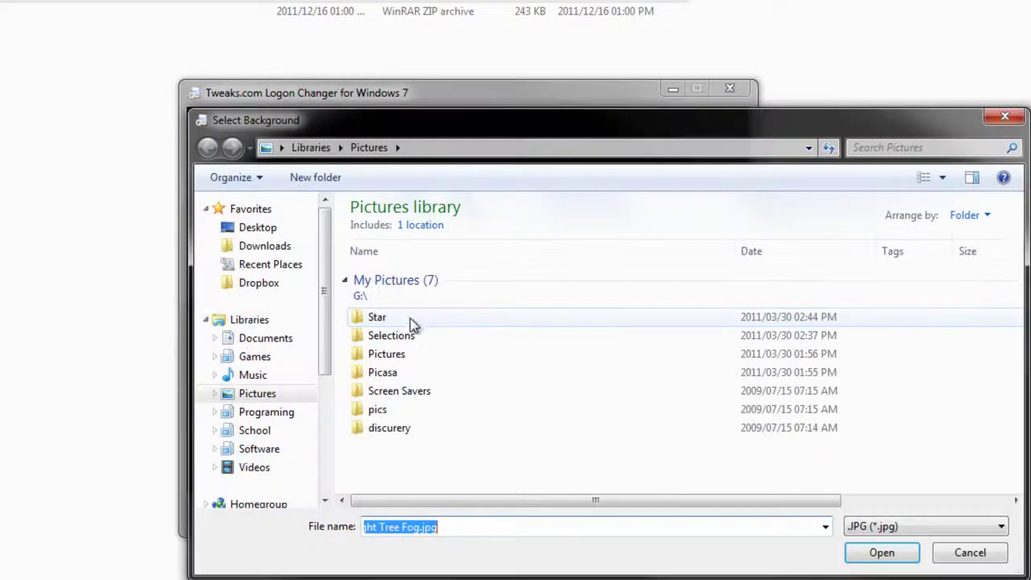
double_click(415, 392)
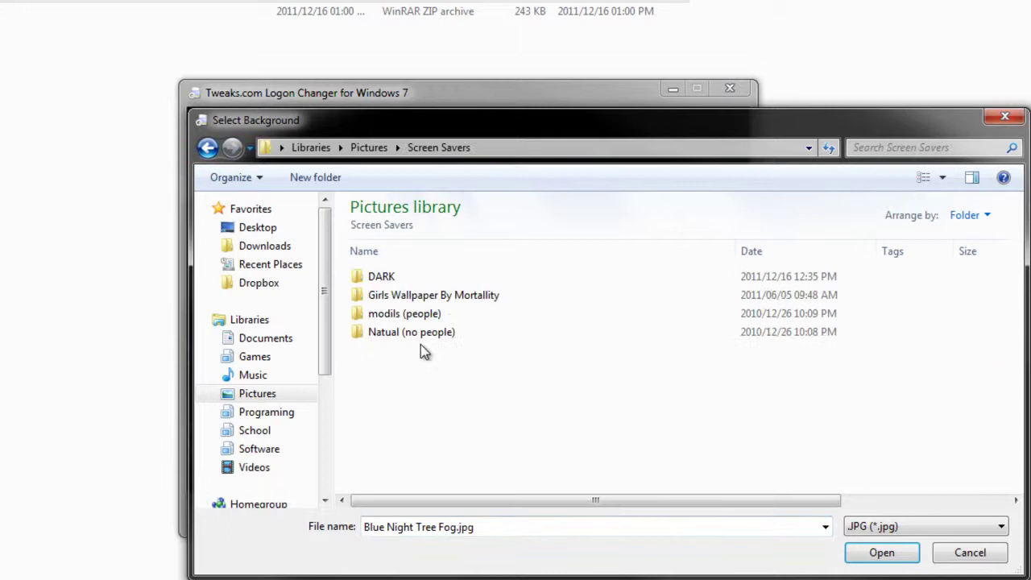
double_click(430, 276)
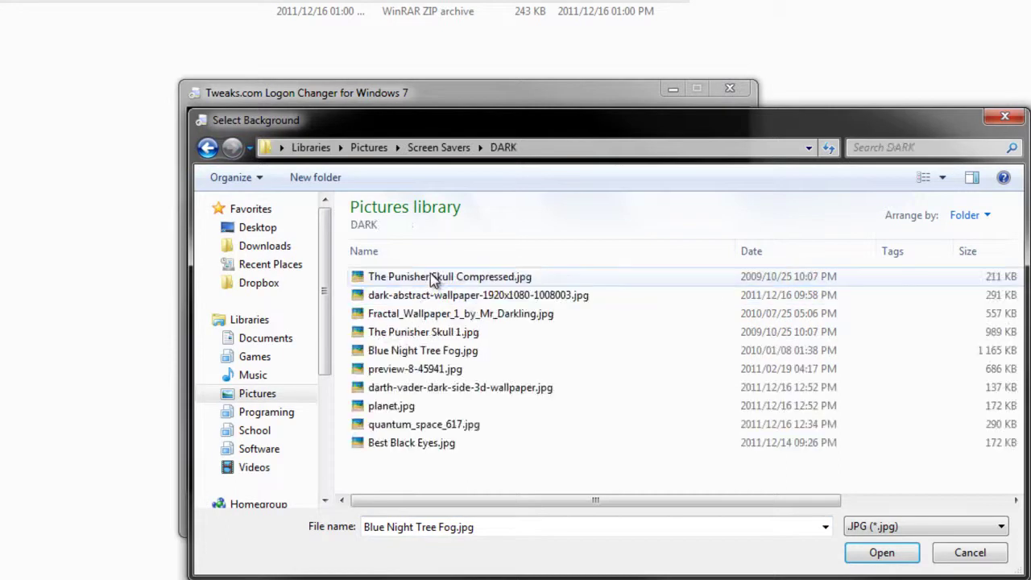
left_click(530, 283)
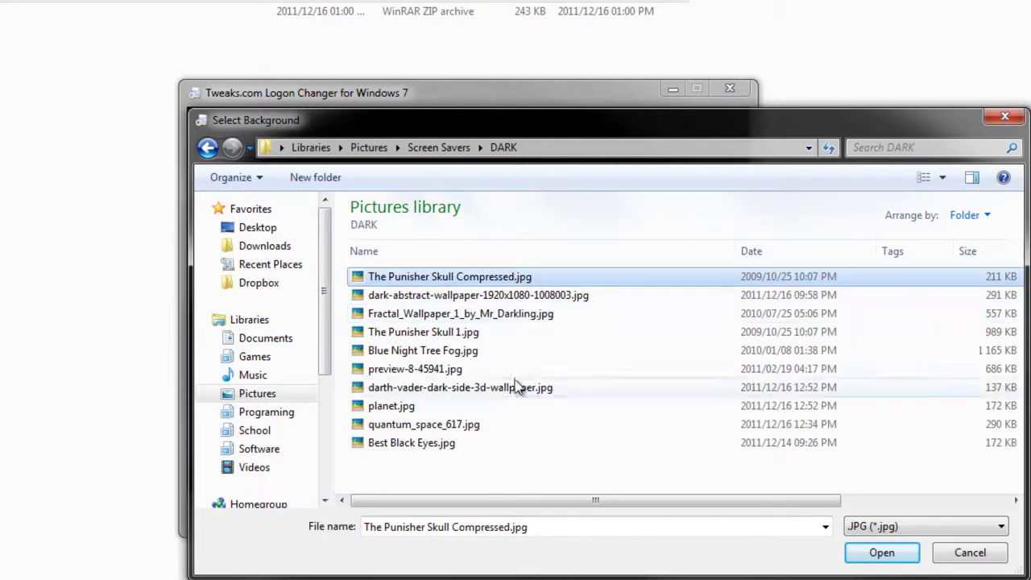
left_click(524, 335)
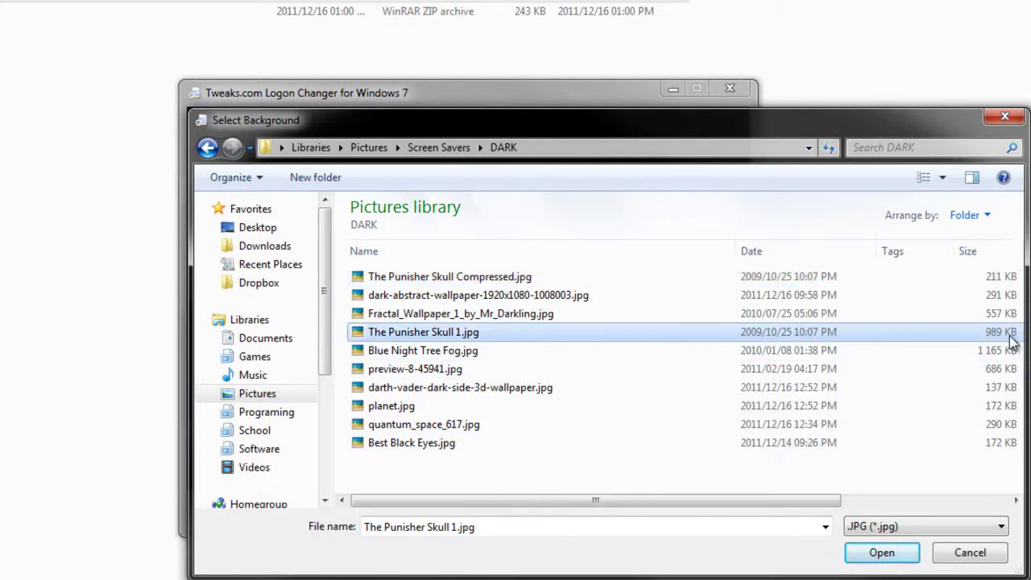
left_click(602, 279)
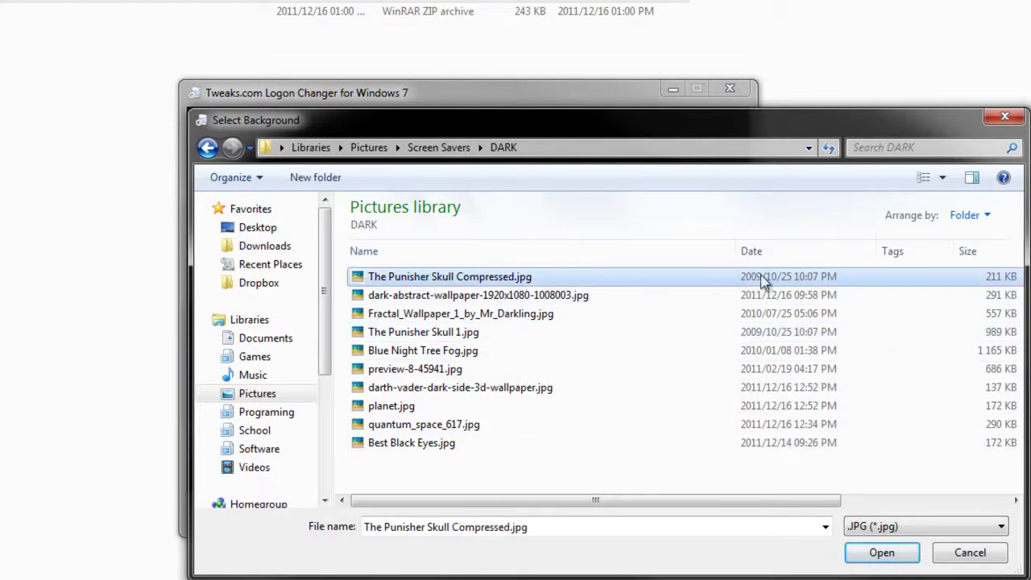
left_click(907, 550)
left_click(568, 343)
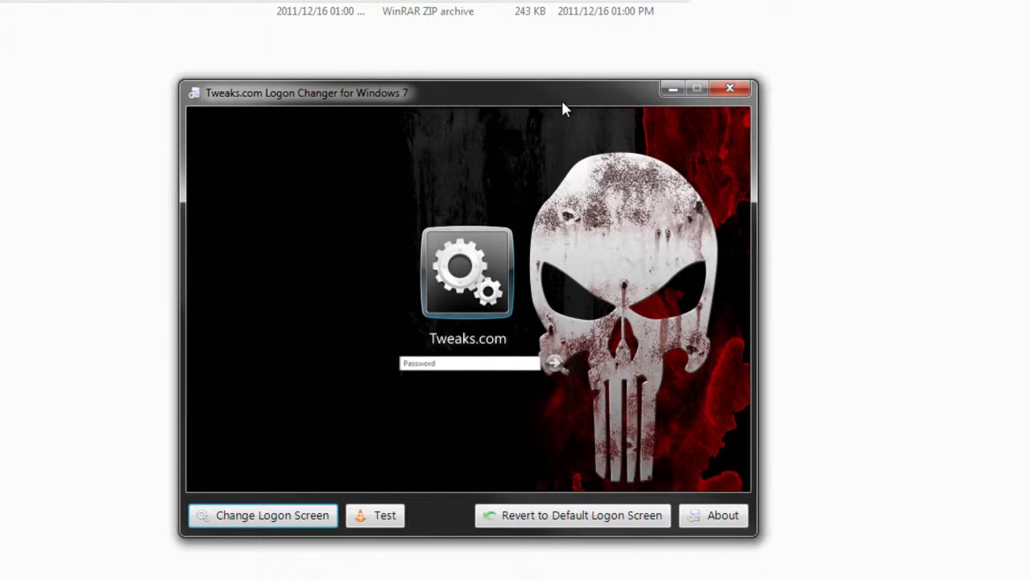
left_click_drag(570, 98, 545, 106)
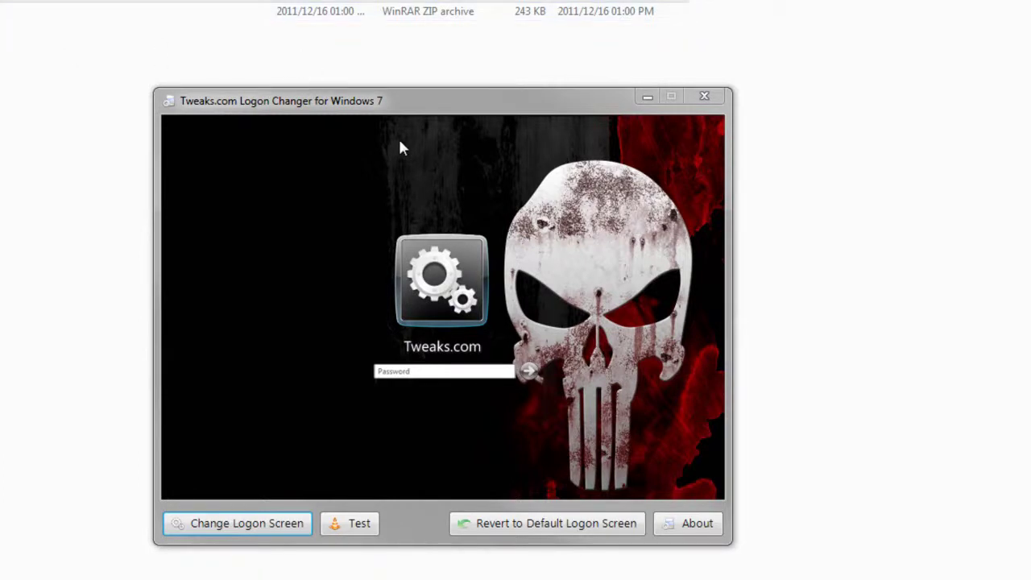
left_click(422, 99)
left_click_drag(390, 102, 418, 96)
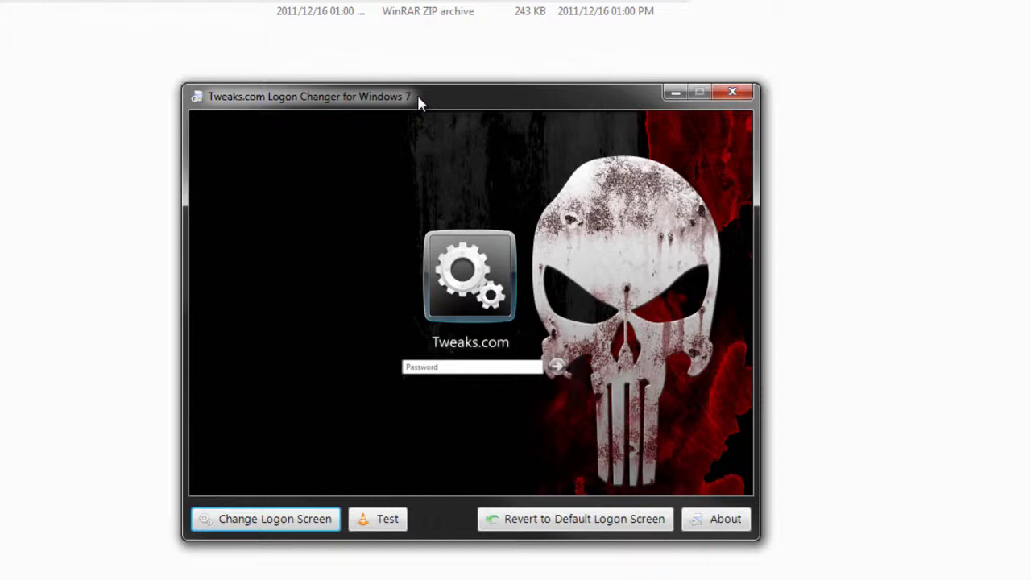
left_click_drag(416, 93, 383, 82)
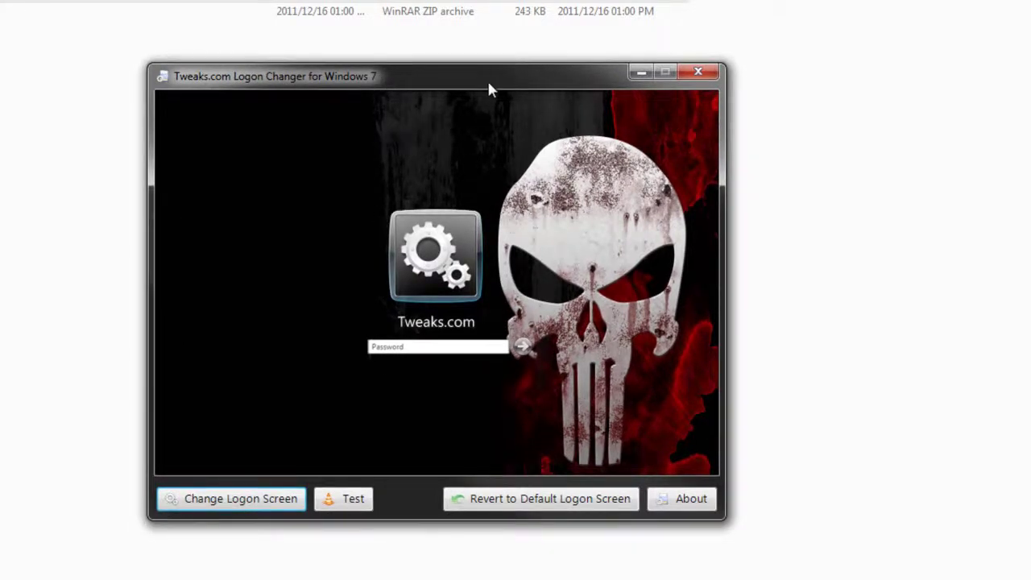
left_click_drag(488, 85, 477, 87)
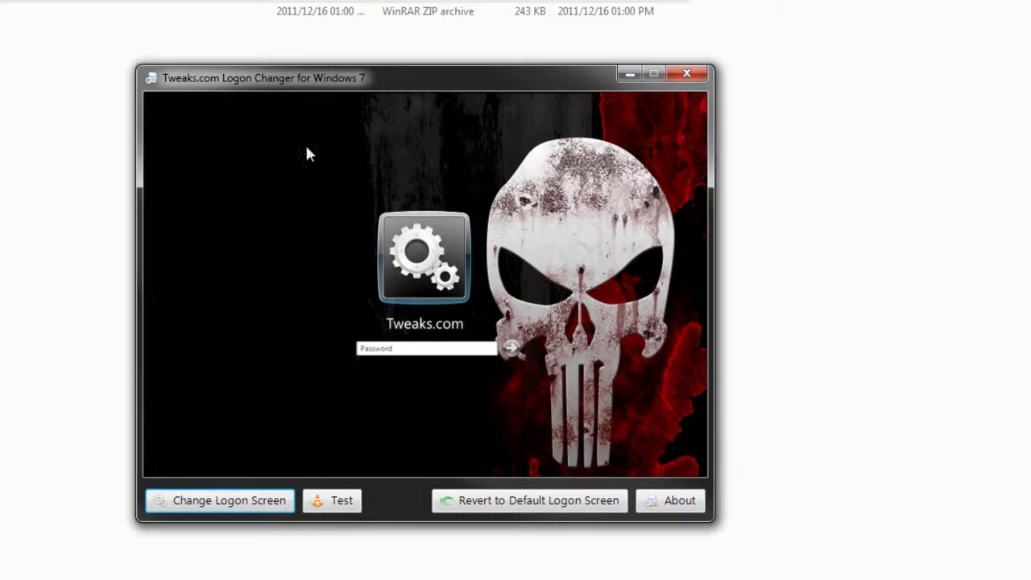
left_click_drag(486, 76, 497, 76)
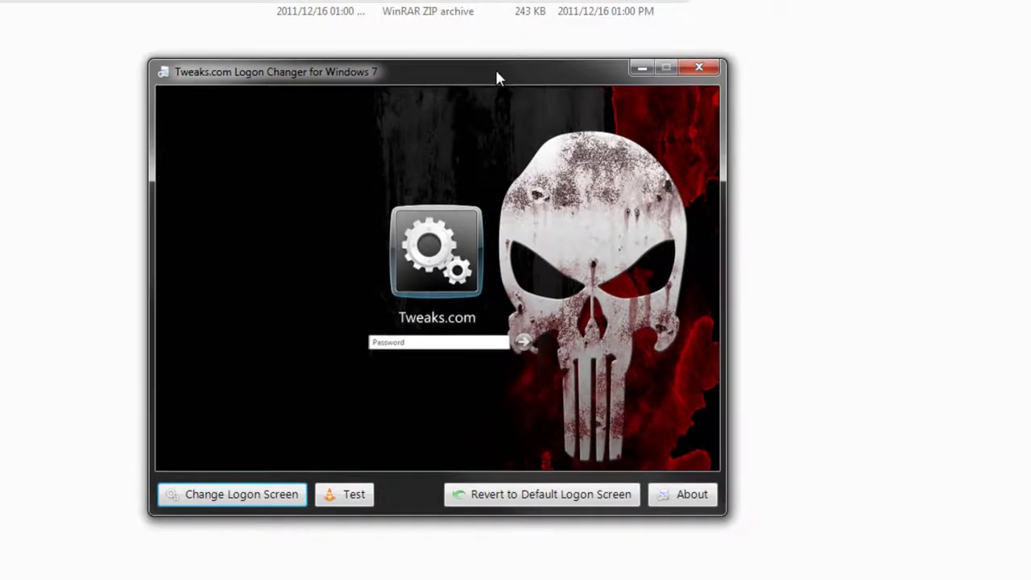